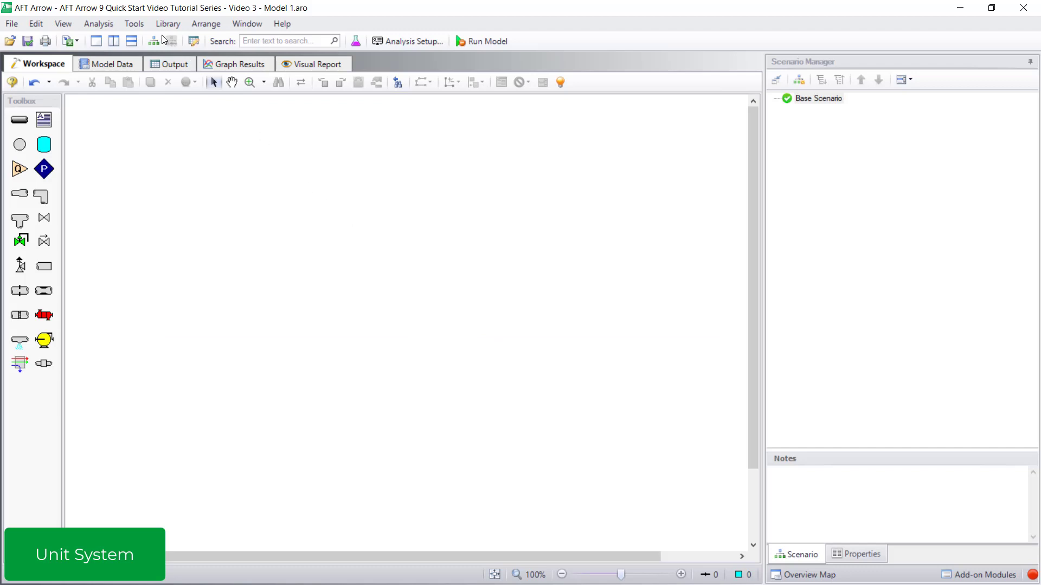
In the preferred units options, keep Btu/hr-ft-R as the Conductivity unit and save
left_click(134, 24)
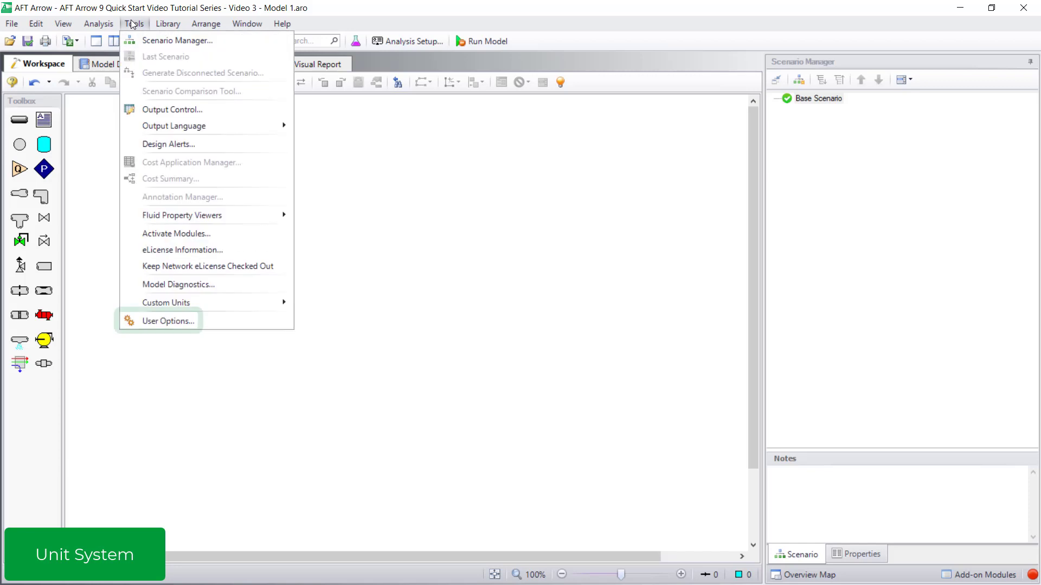
left_click(206, 321)
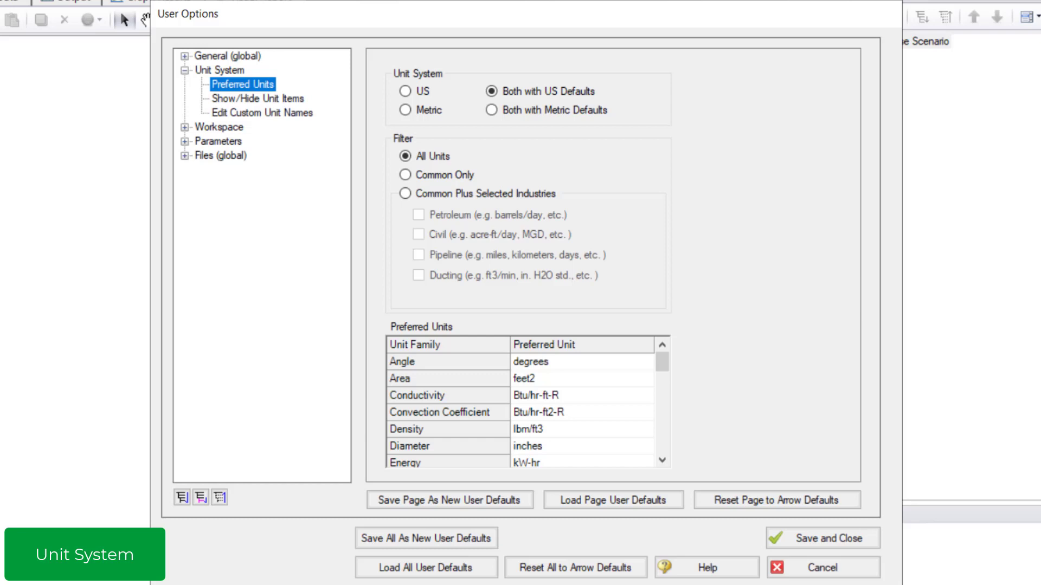
left_click(596, 400)
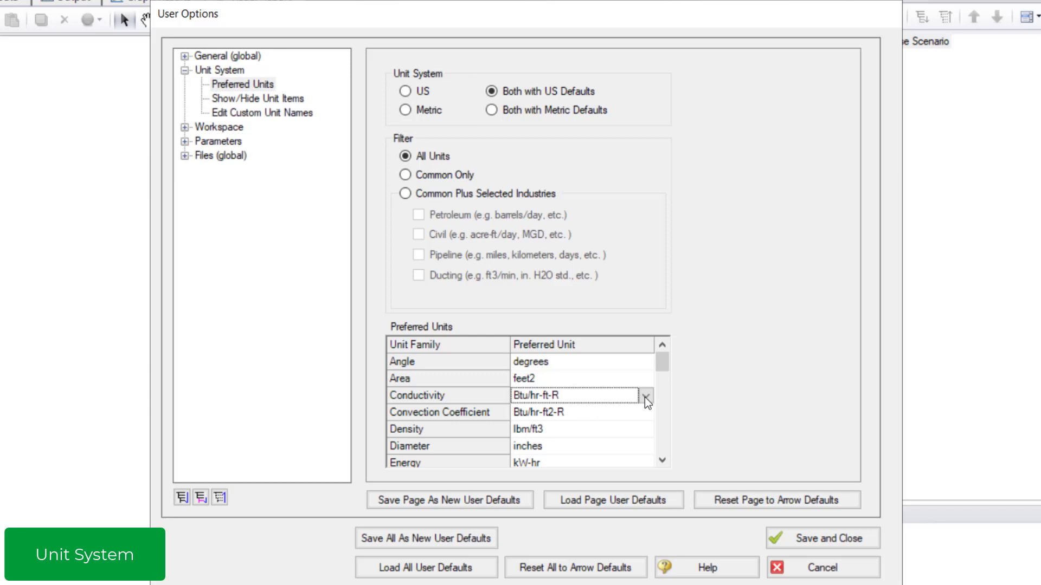
left_click(646, 397)
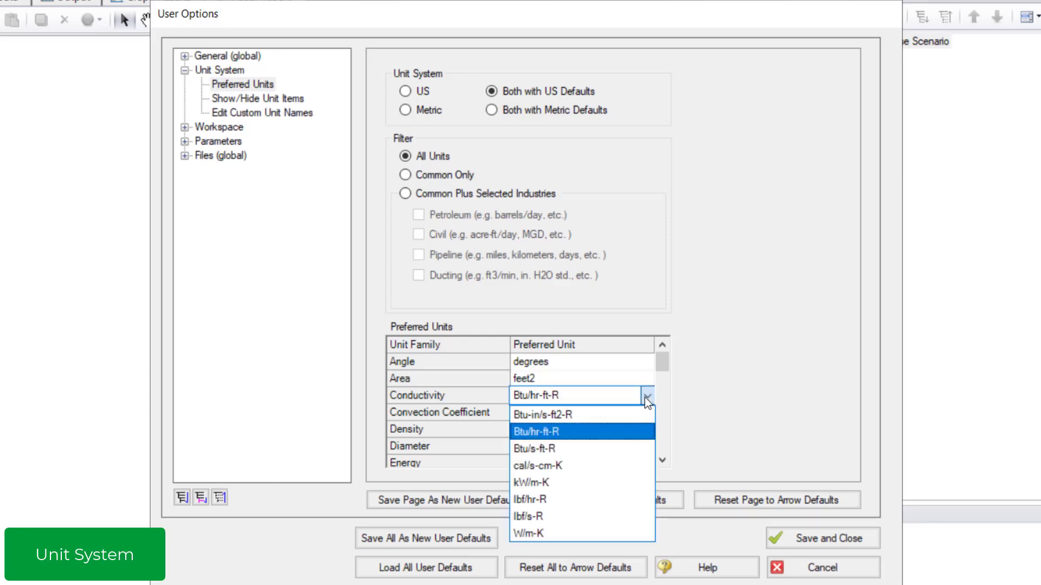
left_click(646, 399)
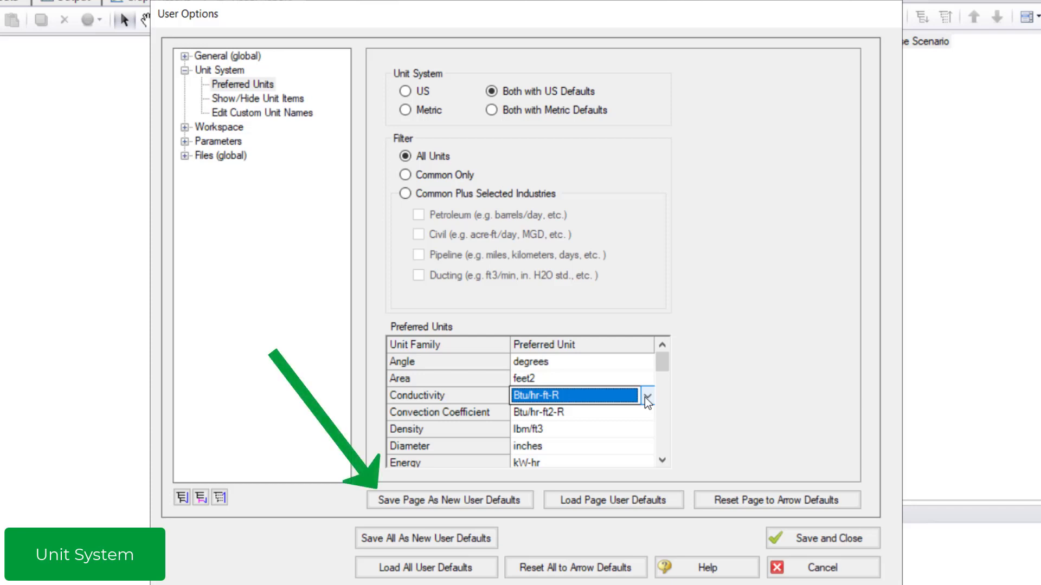
left_click(809, 545)
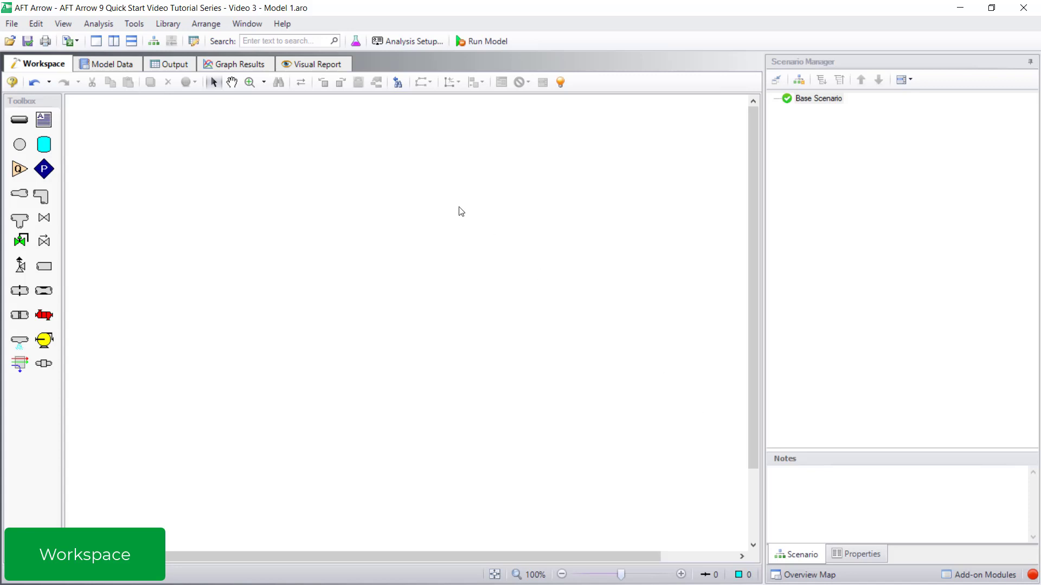
Review the layout and grid display options, closing them without changes
left_click(217, 28)
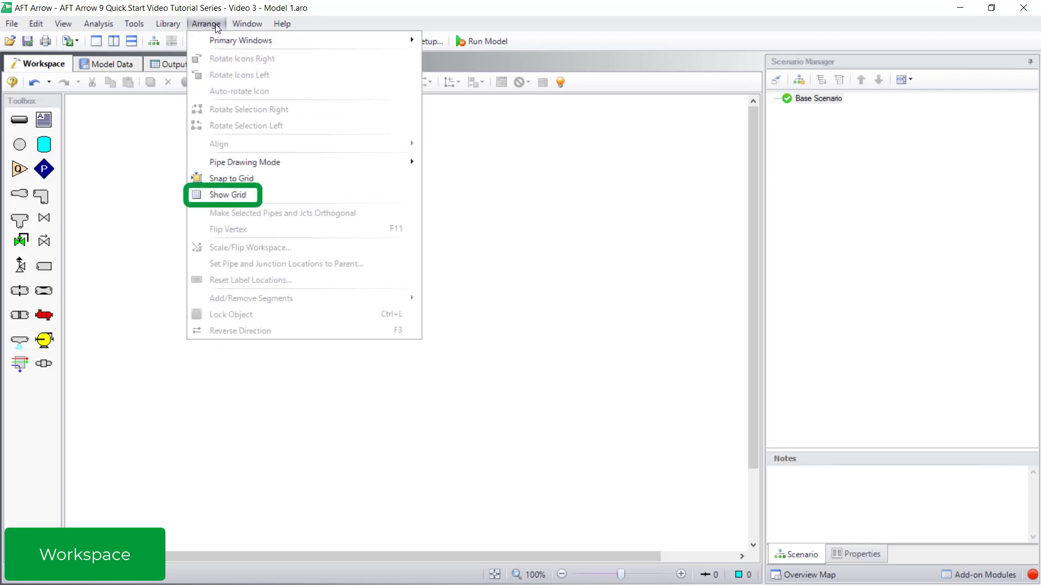
mouse_move(256, 163)
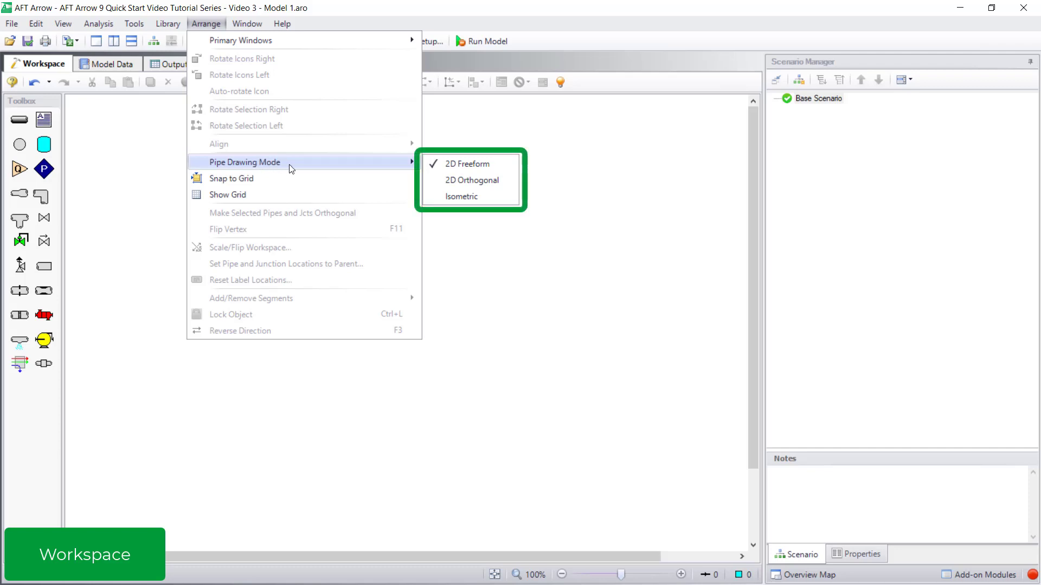
left_click(471, 133)
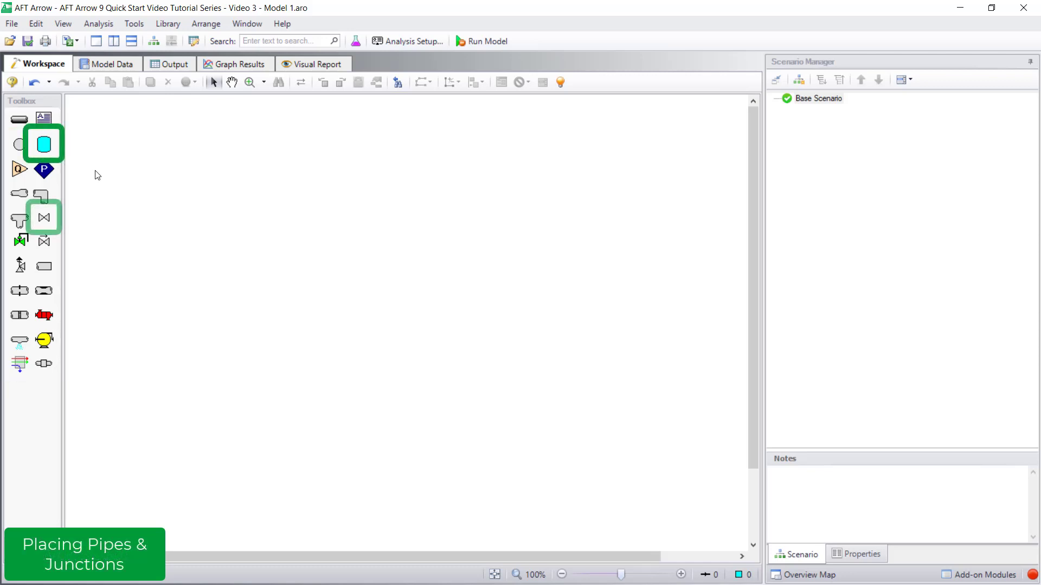
Place tank J1, valve J2 and tank J3 in a row across the workspace
left_click_drag(44, 153, 160, 184)
left_click(44, 218)
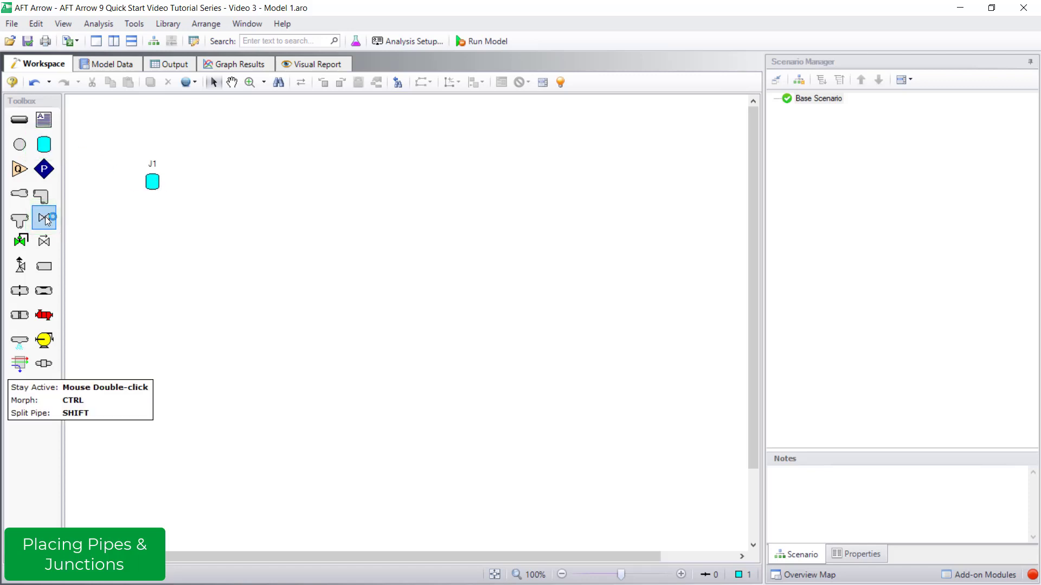
left_click(218, 182)
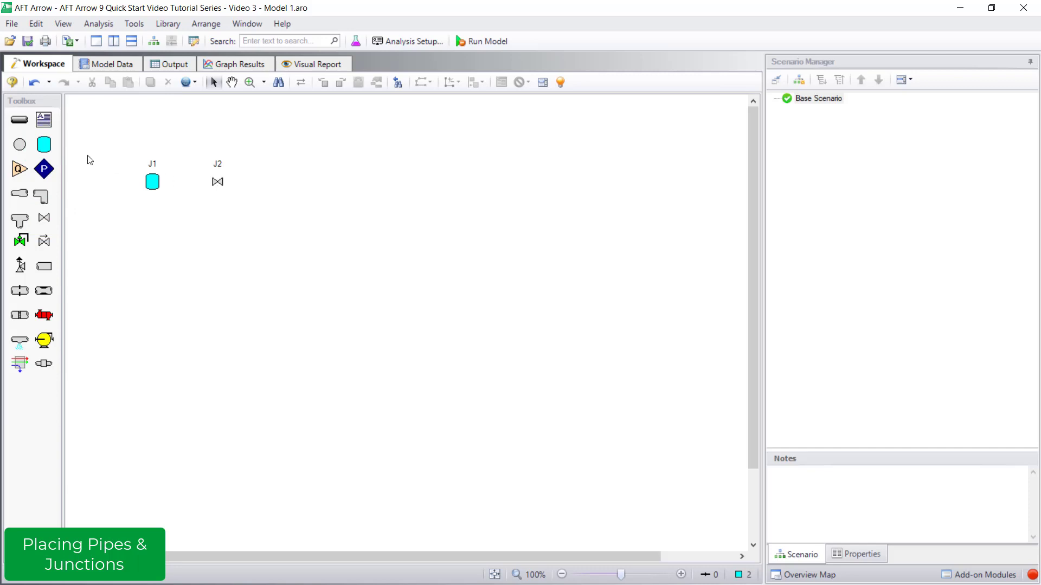
left_click(44, 144)
left_click(304, 182)
Draw a pipe from tank J1 to valve J2 with the Pipe Drawing Tool
left_click(20, 123)
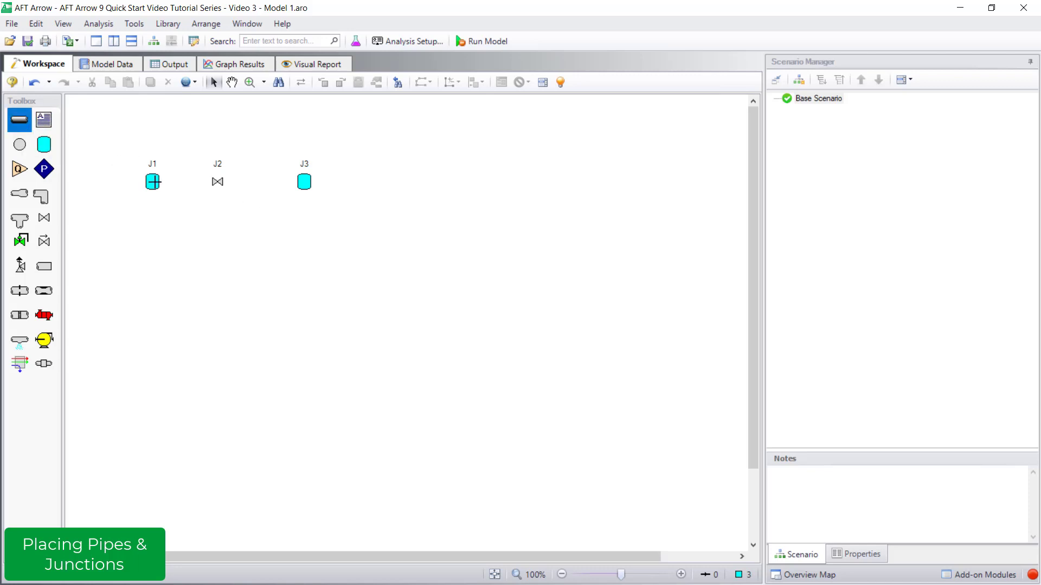
left_click_drag(152, 182, 303, 182)
key("Escape")
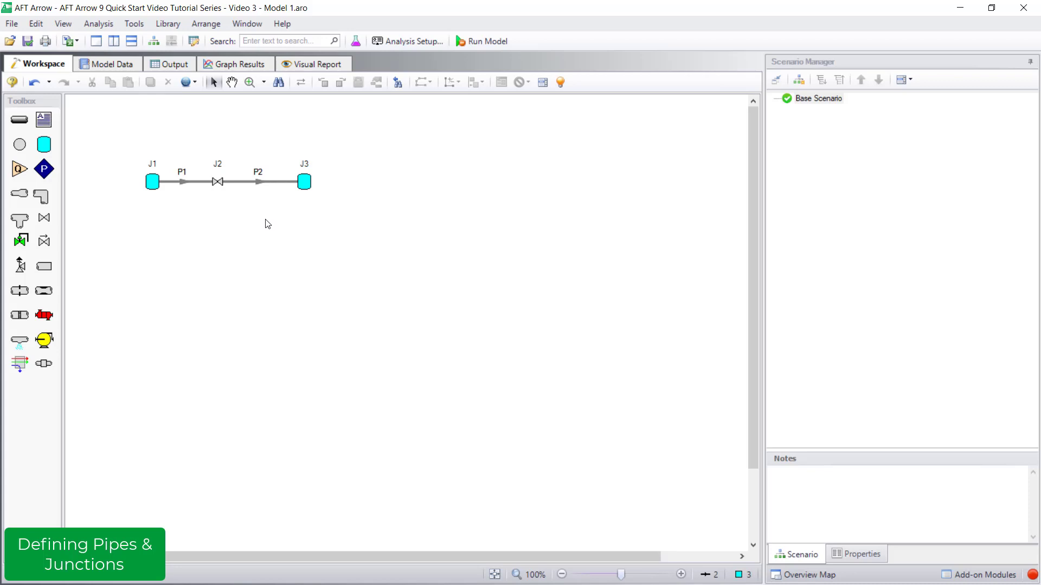
Define tank J1 with elevation 0, pressure 100 psig and temperature 95
double_click(155, 183)
left_click(468, 123)
type("0")
left_click(302, 209)
type("100")
left_click(378, 208)
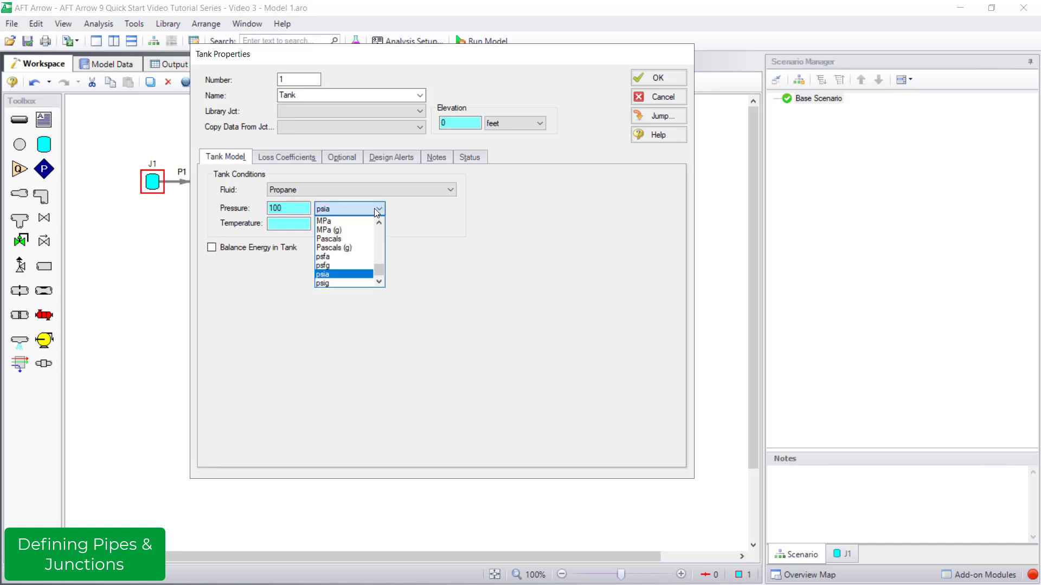
left_click(367, 285)
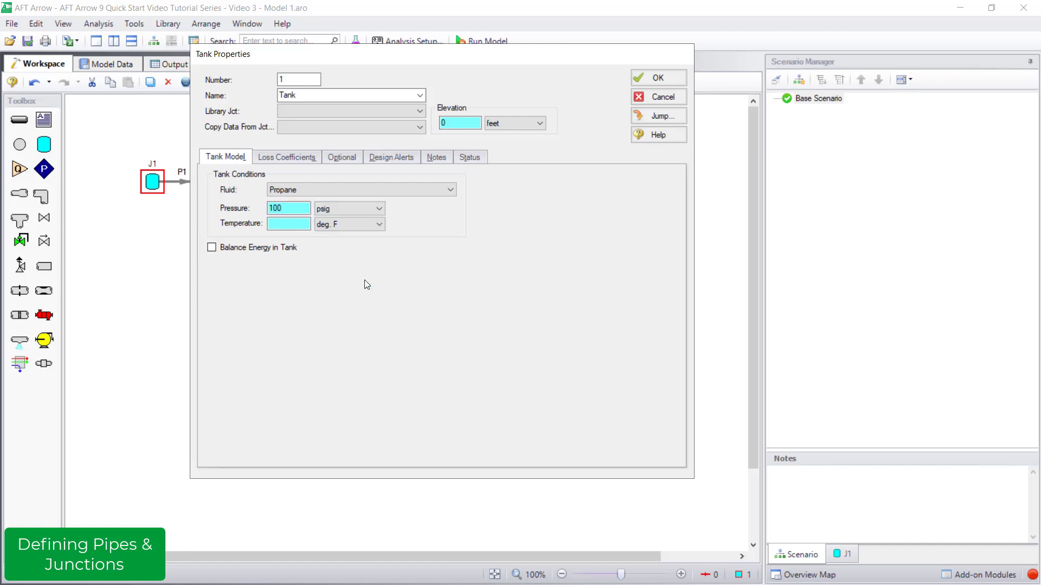
left_click(292, 225)
type("95")
left_click(649, 77)
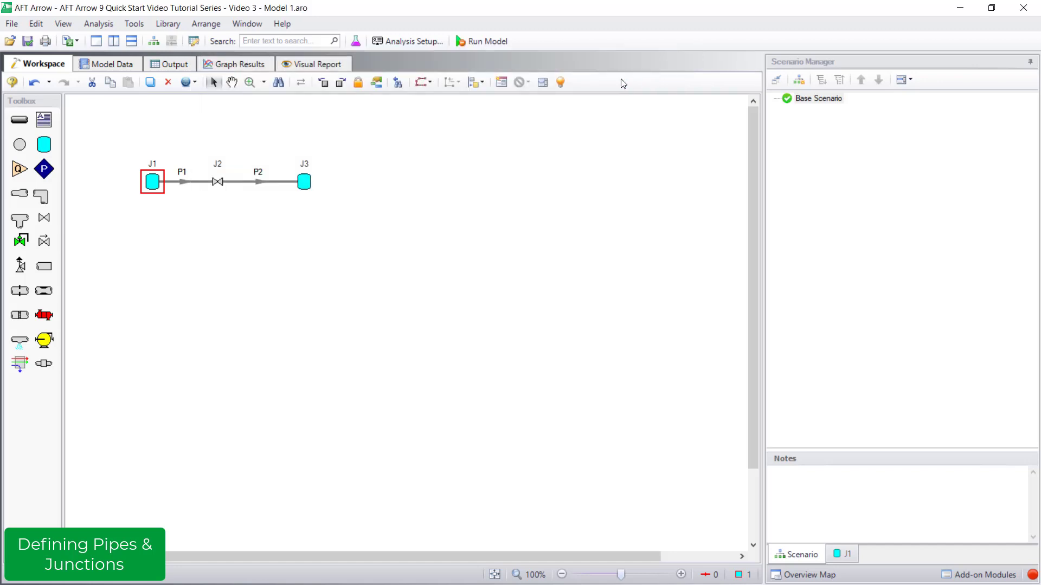
Give valve J2 a K factor of 20
double_click(218, 182)
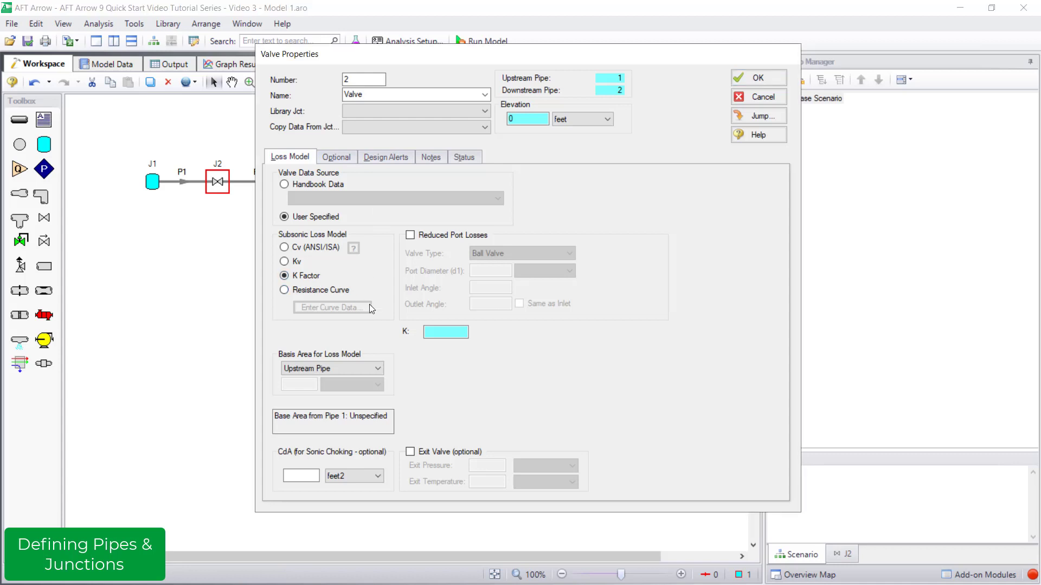
left_click(432, 331)
type("20")
left_click(750, 80)
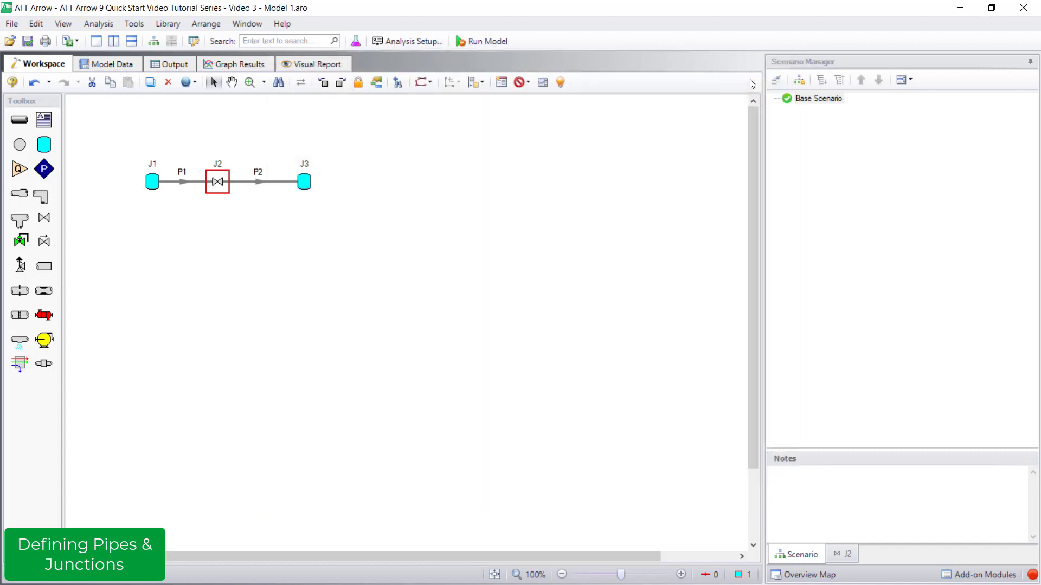
Set tank J3 to 50 psig pressure and 95 deg. F temperature
double_click(306, 184)
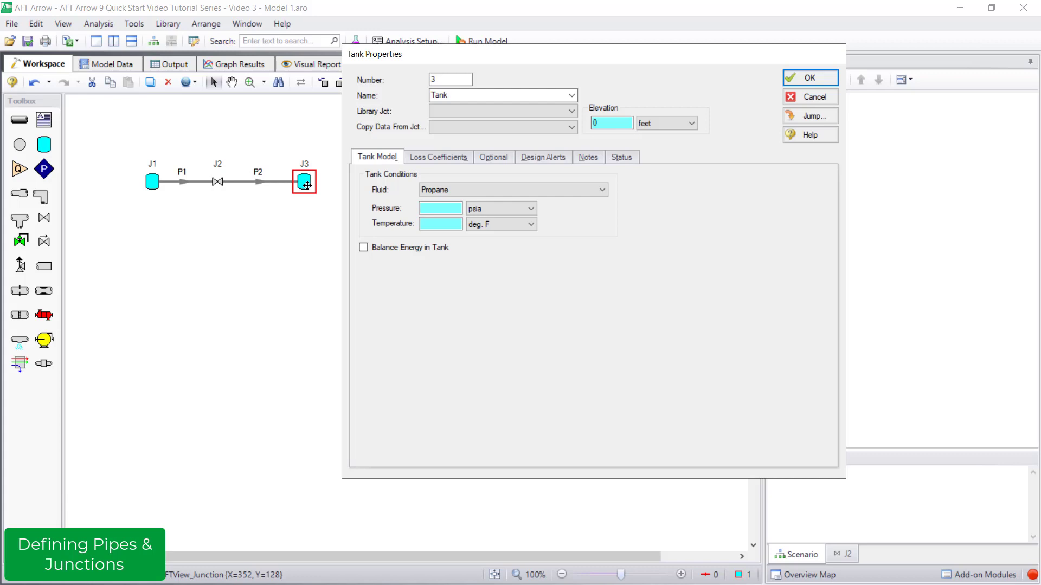
left_click(428, 207)
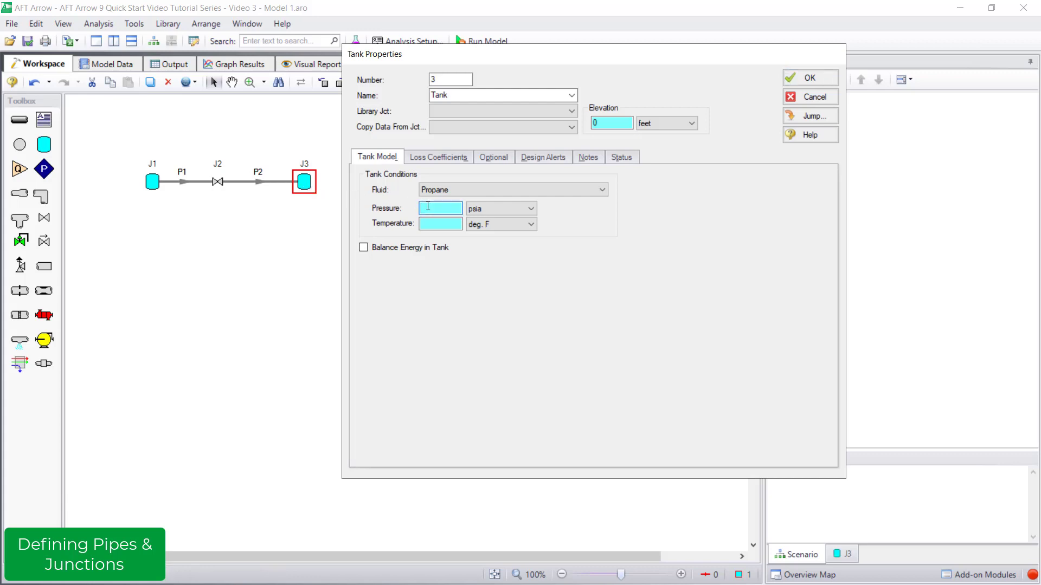
type("50")
left_click(529, 209)
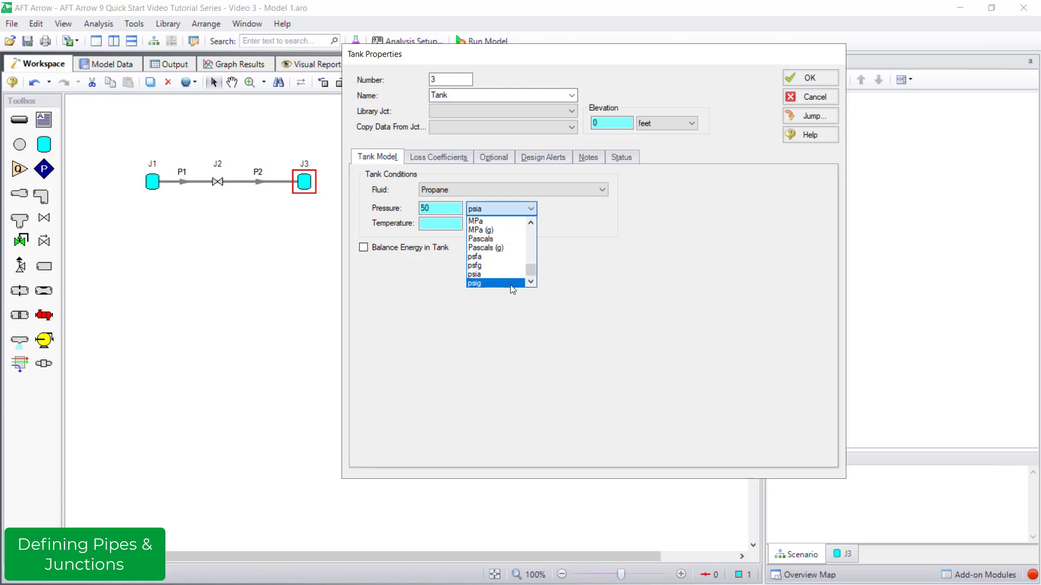
left_click(512, 283)
left_click(445, 224)
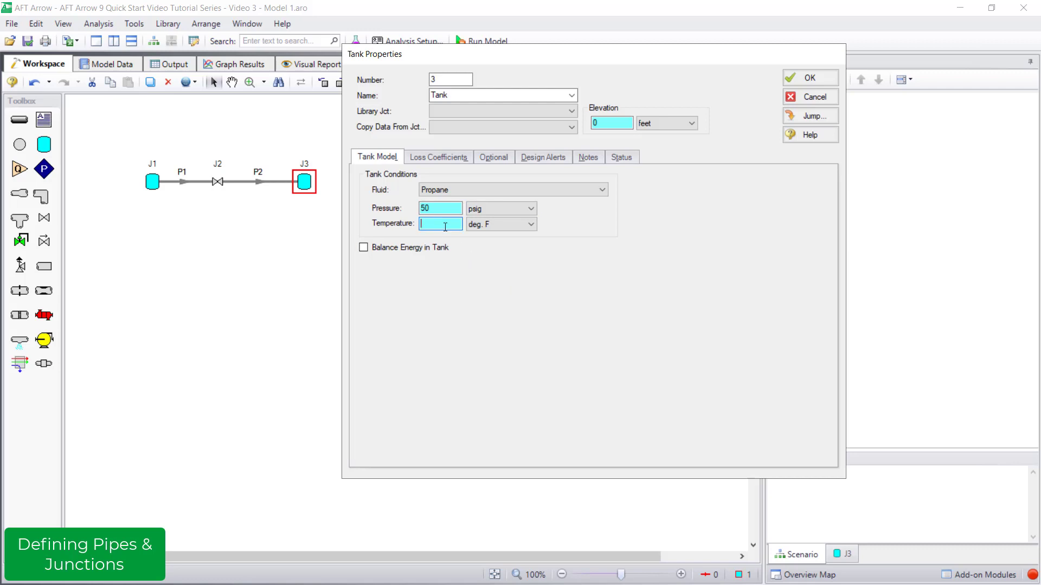
type("95")
left_click(809, 78)
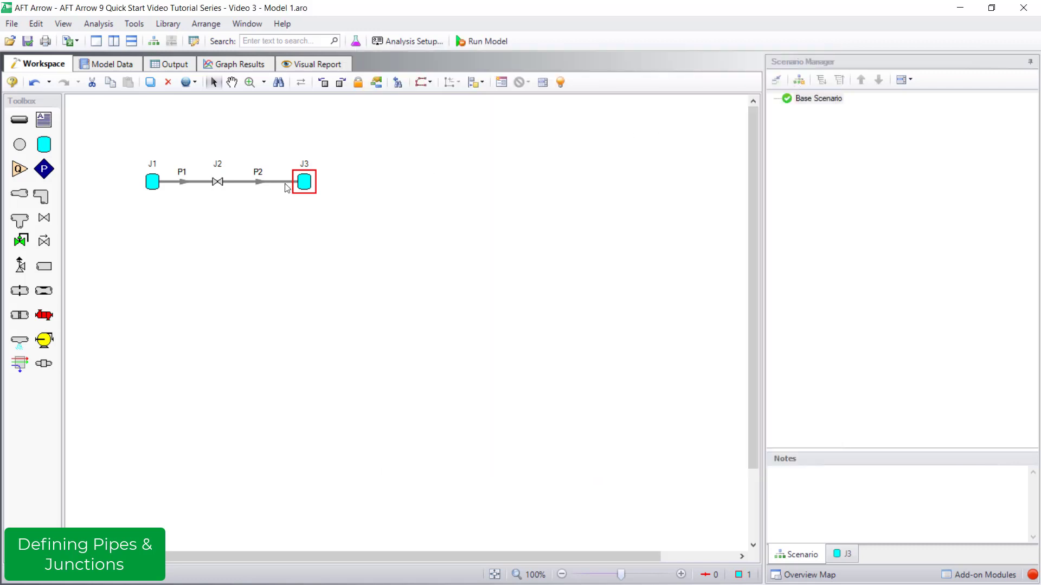
Make pipe P1 a 12 inch pipe, 20 feet long
double_click(196, 183)
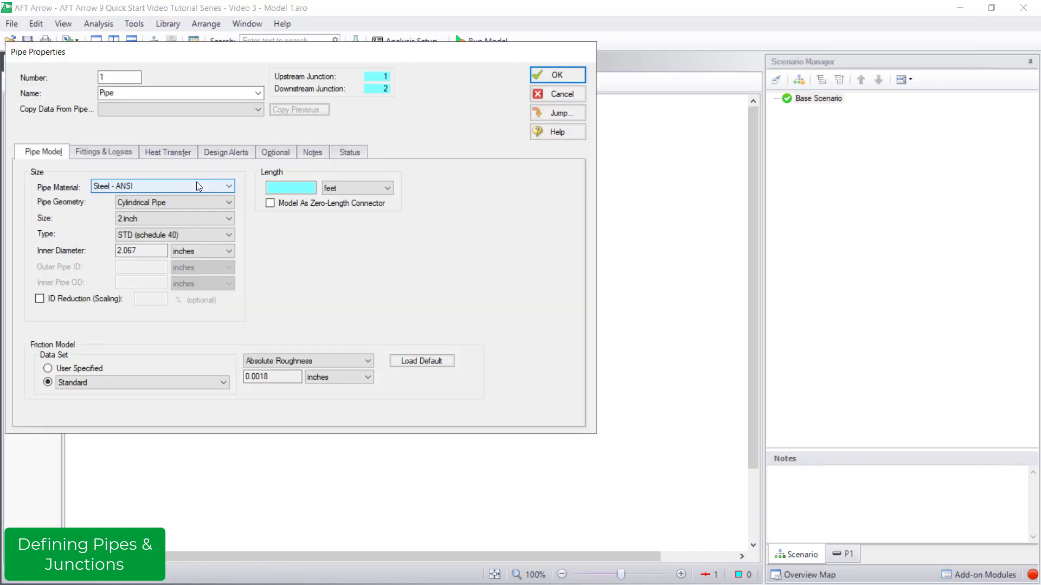
left_click(202, 219)
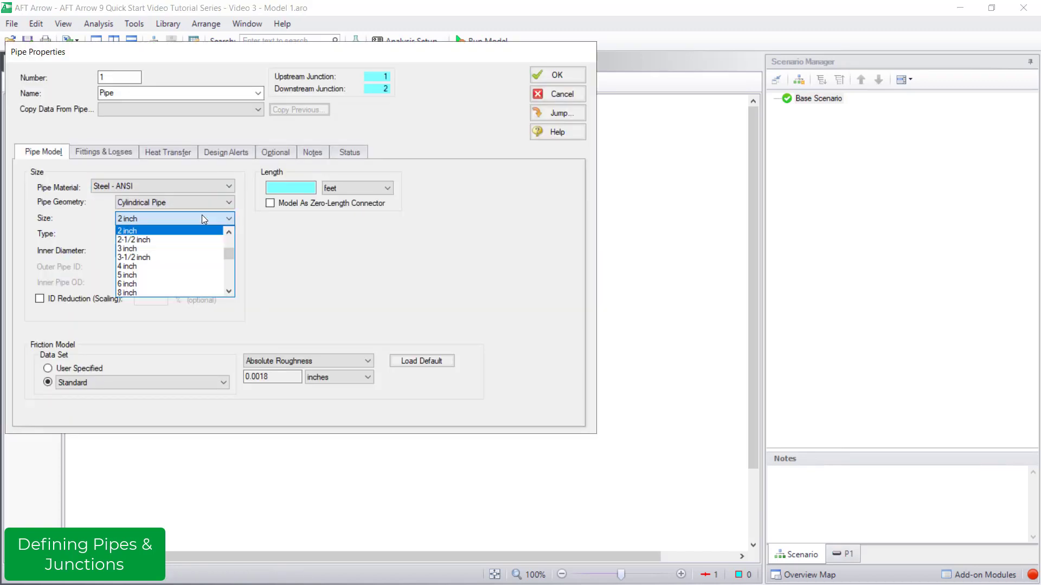
scroll(171, 271, "down", 1)
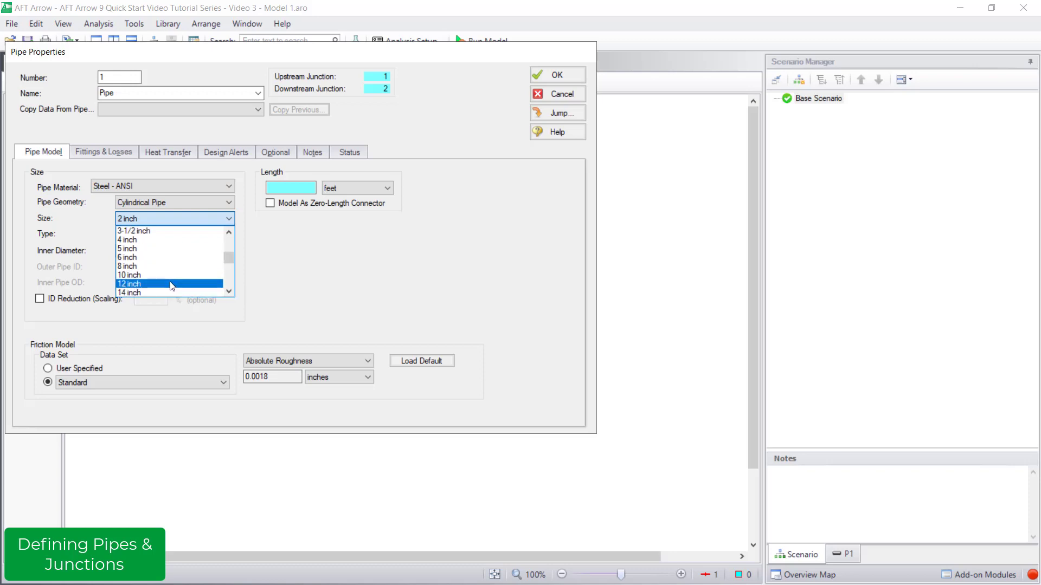
left_click(170, 283)
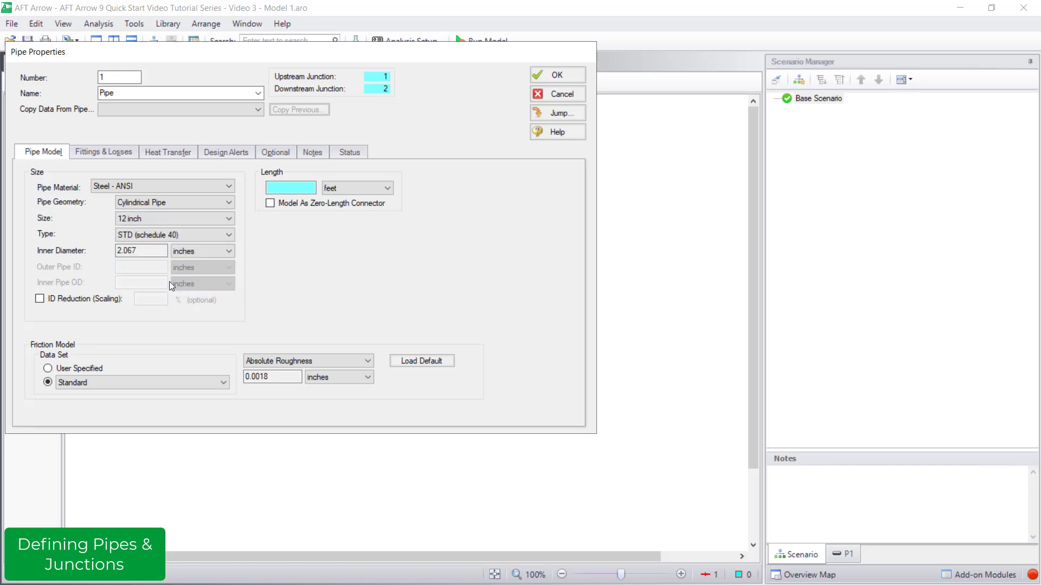
left_click(290, 188)
type("20")
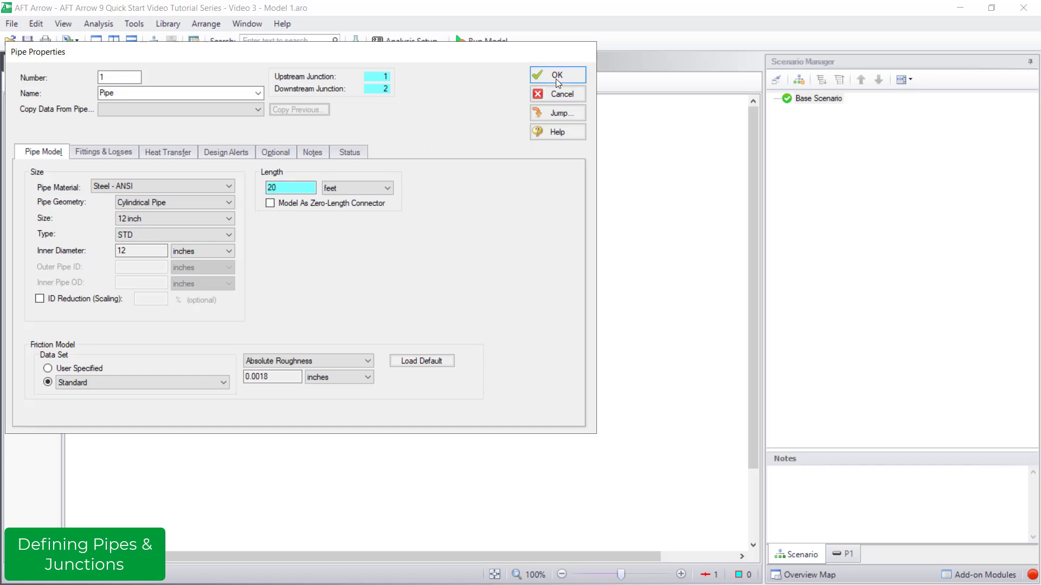
left_click(558, 81)
Set pipe P2's length to 3 feet and deselect it
double_click(287, 184)
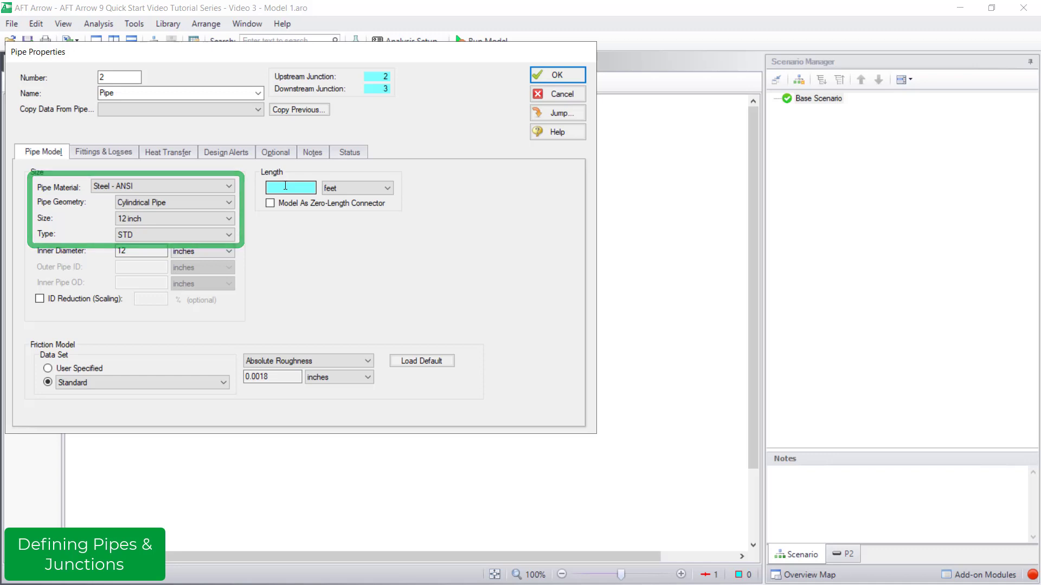
left_click(285, 186)
type("3")
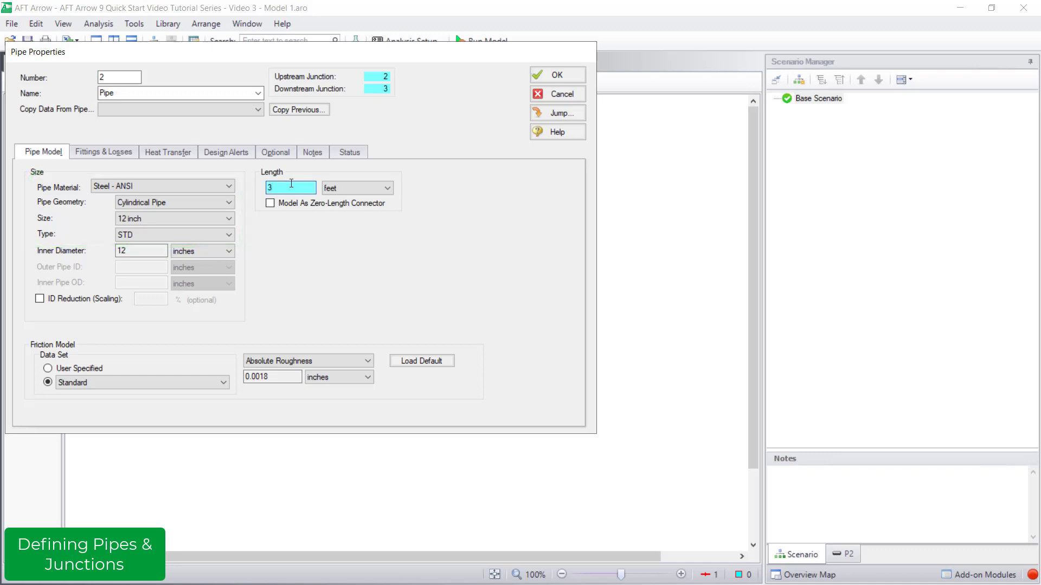
left_click(546, 79)
left_click(315, 211)
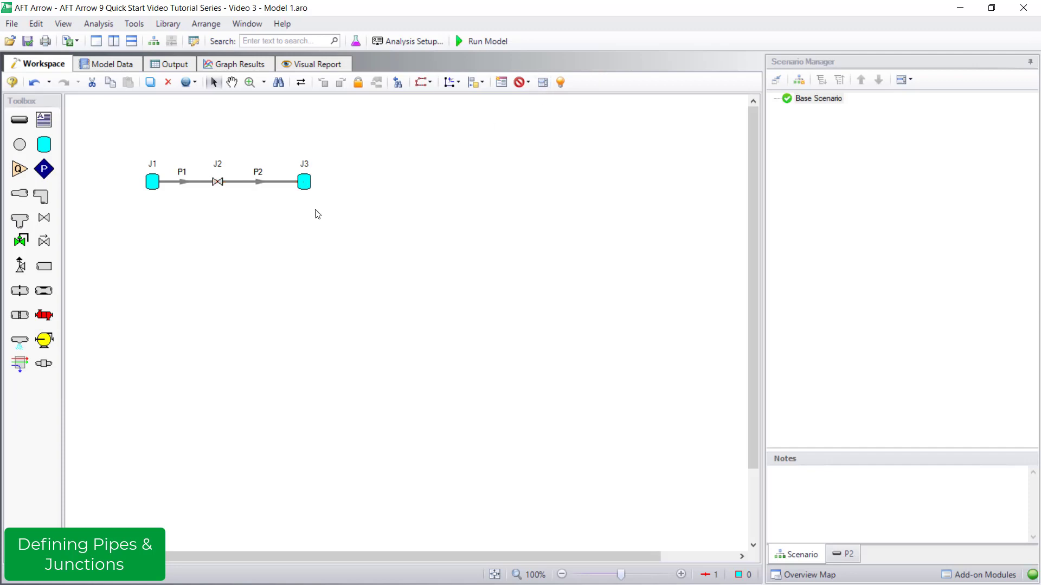
Select and deselect valve J2, then switch to the Model Data tables view
left_click(220, 187)
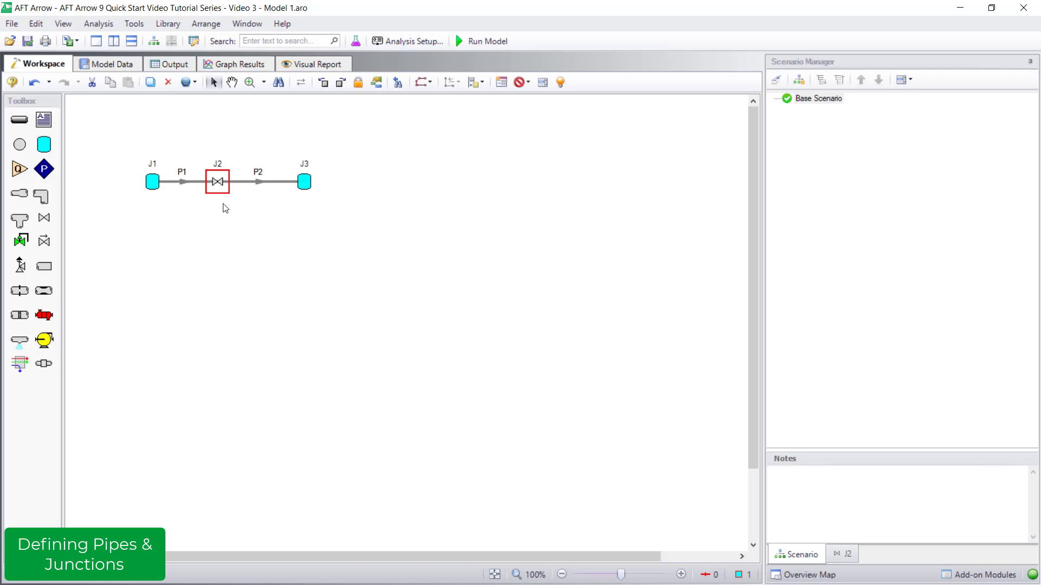
left_click(226, 208)
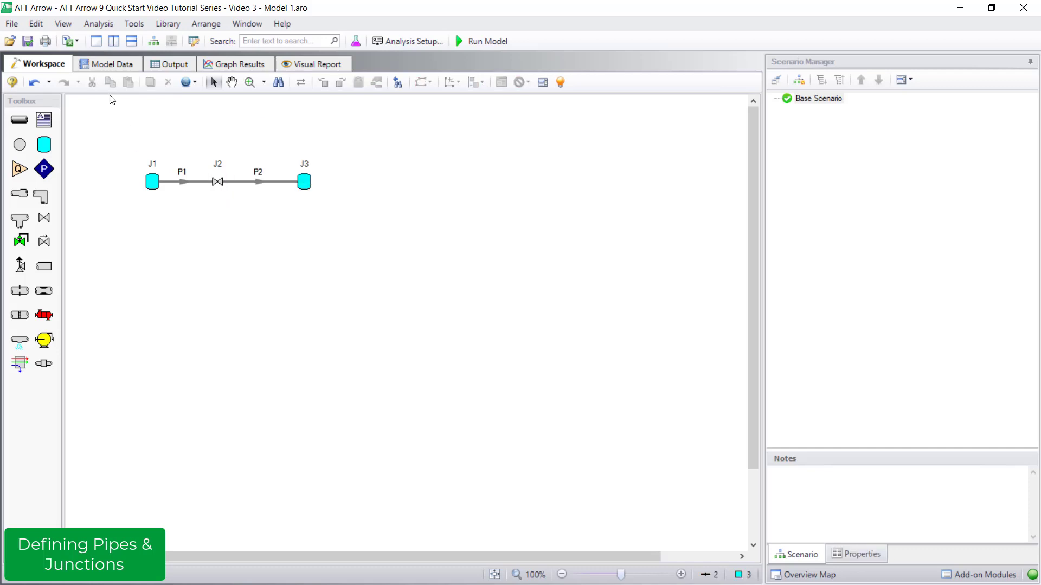
left_click(107, 66)
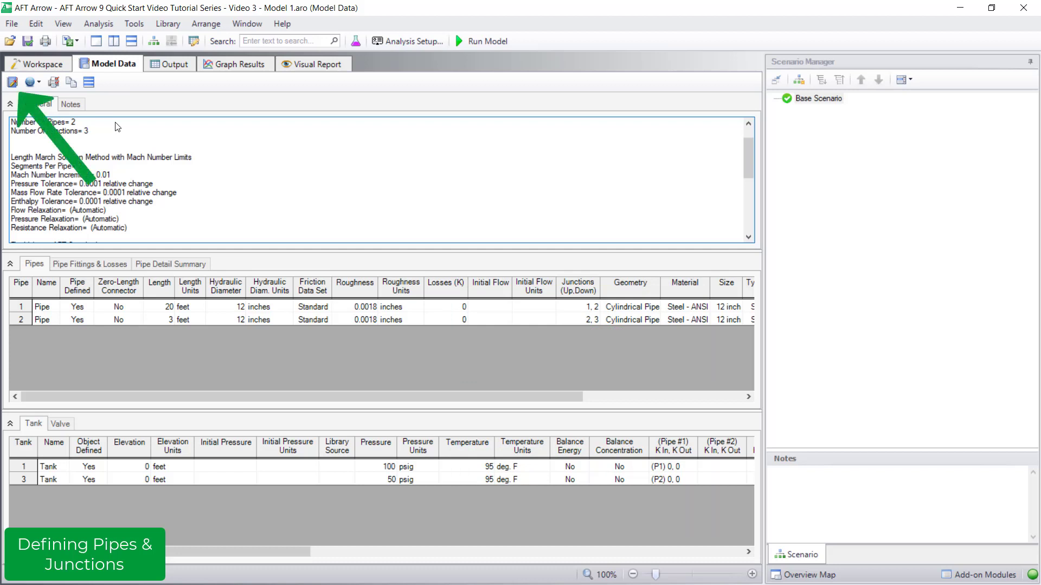
left_click(12, 81)
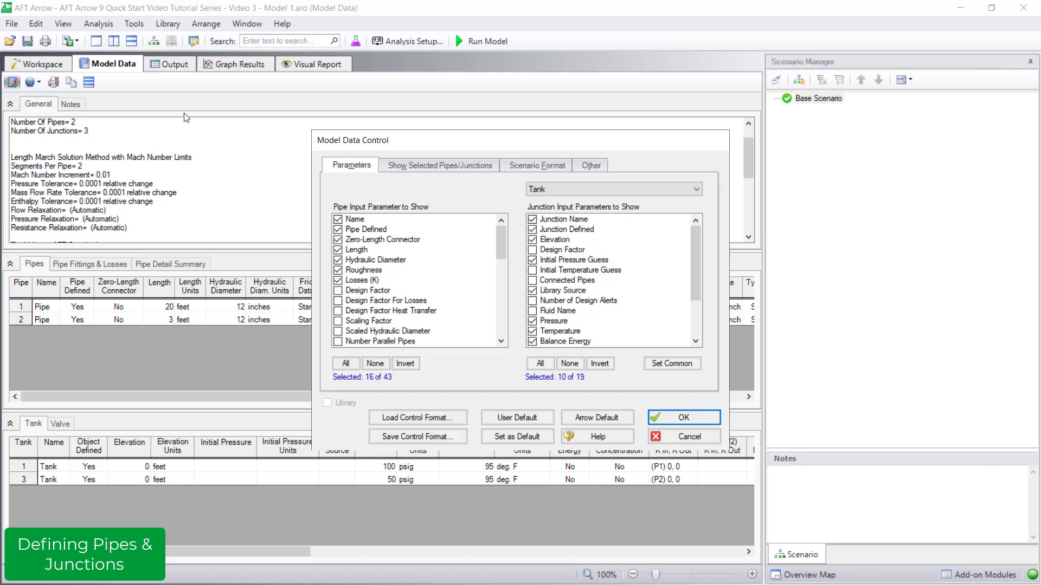
left_click(401, 165)
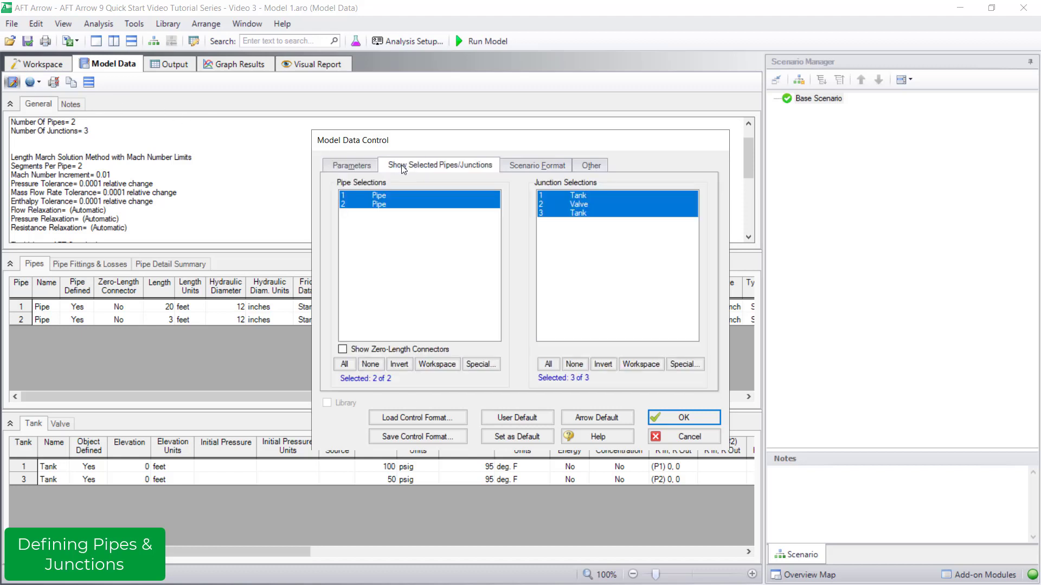
left_click(515, 170)
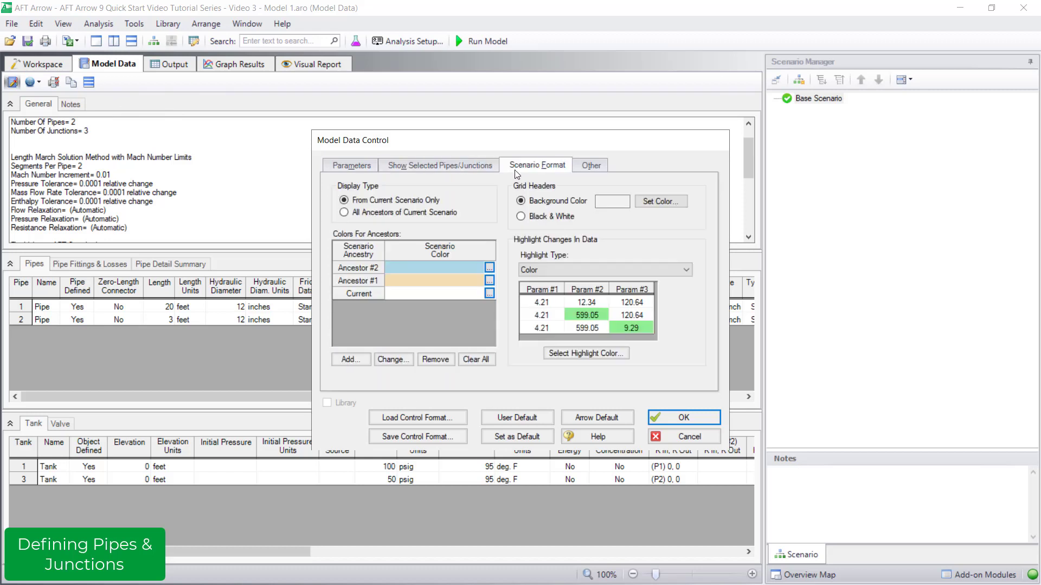
left_click(586, 170)
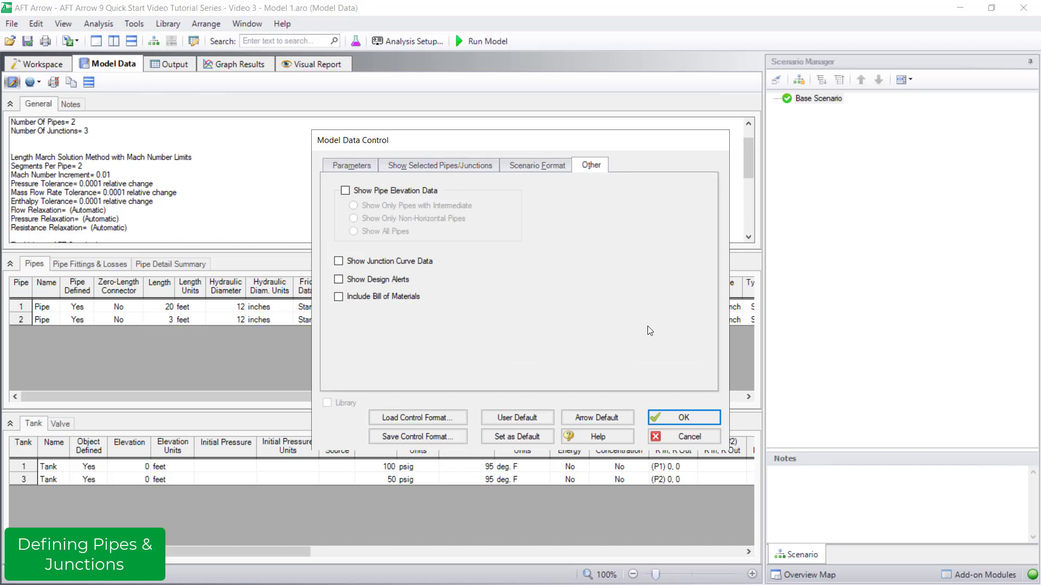
left_click(672, 420)
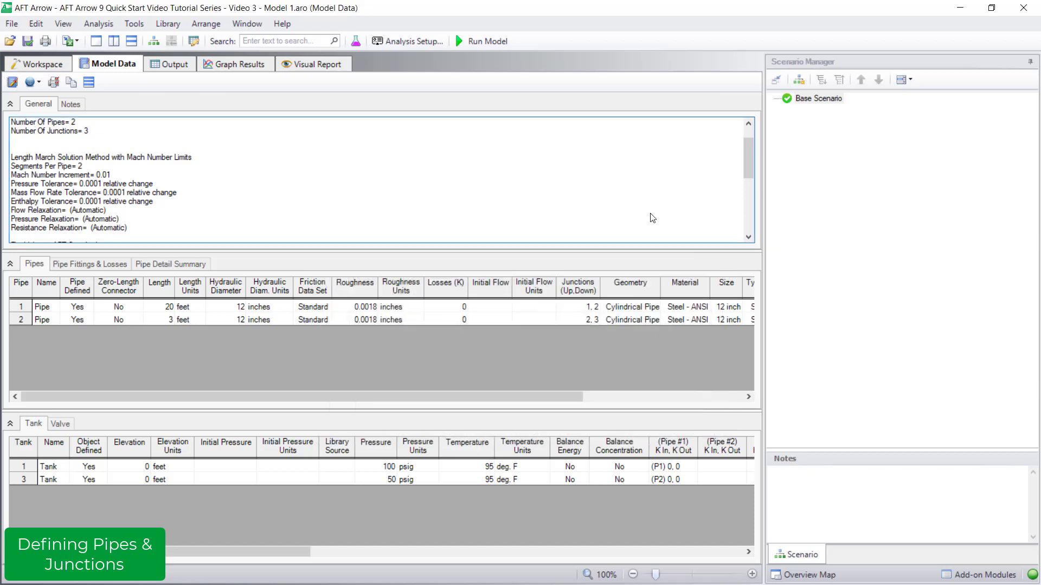